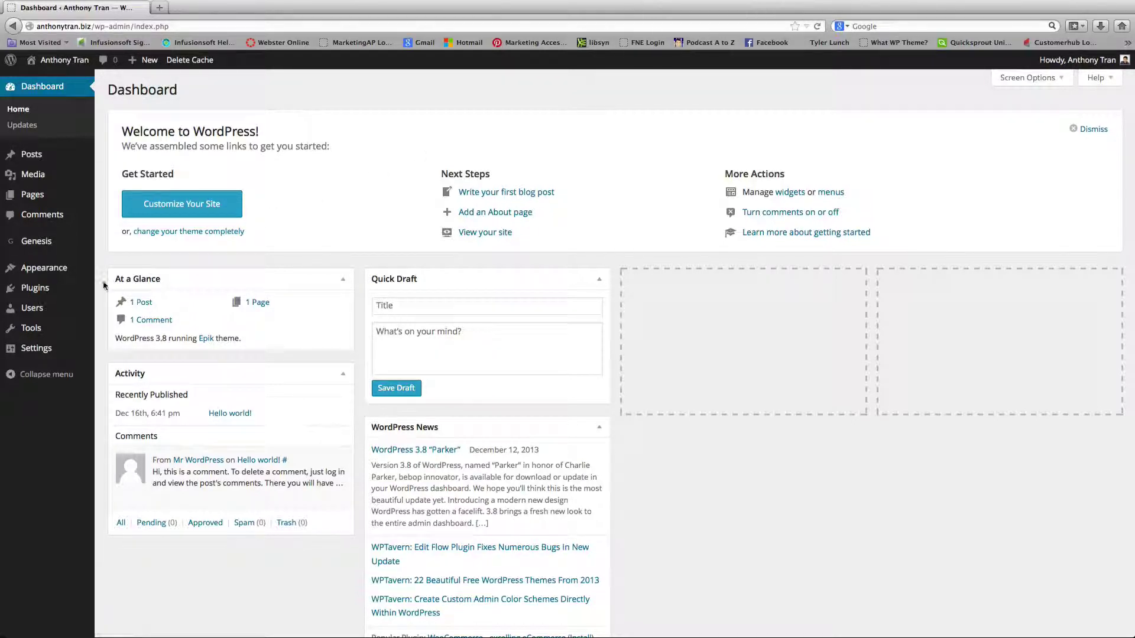
Step: Open the installed plugins list and delete the Hello Dolly plugin together with its files
{"action": "mouse_move", "coordinate": [57, 295]}
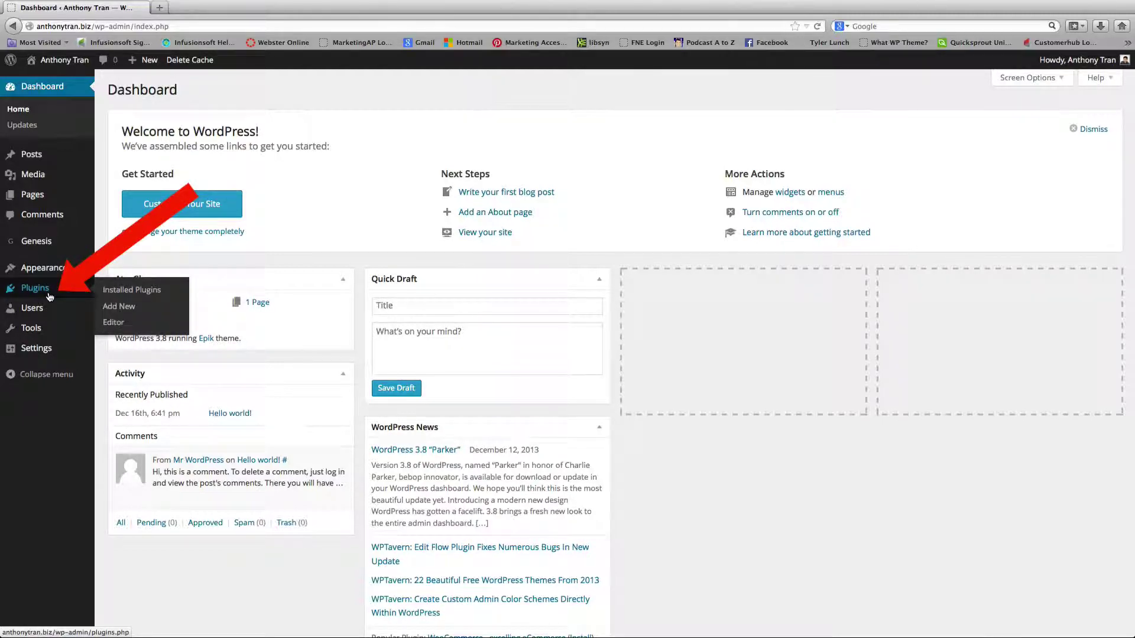
{"action": "left_click", "coordinate": [43, 295]}
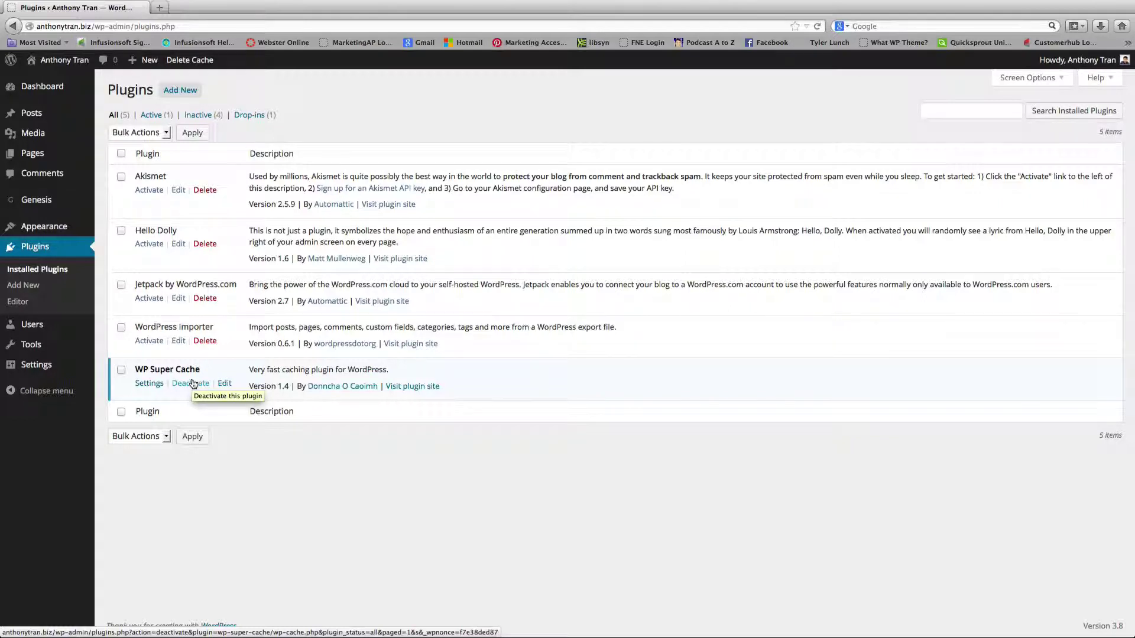
{"action": "left_click", "coordinate": [202, 246]}
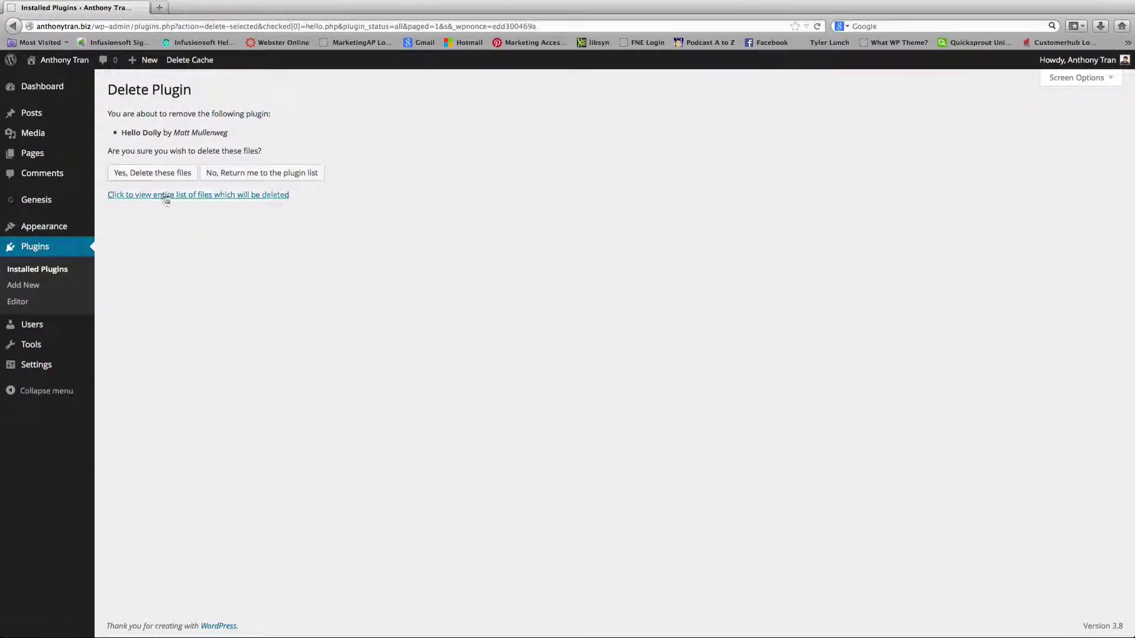
{"action": "left_click", "coordinate": [152, 175]}
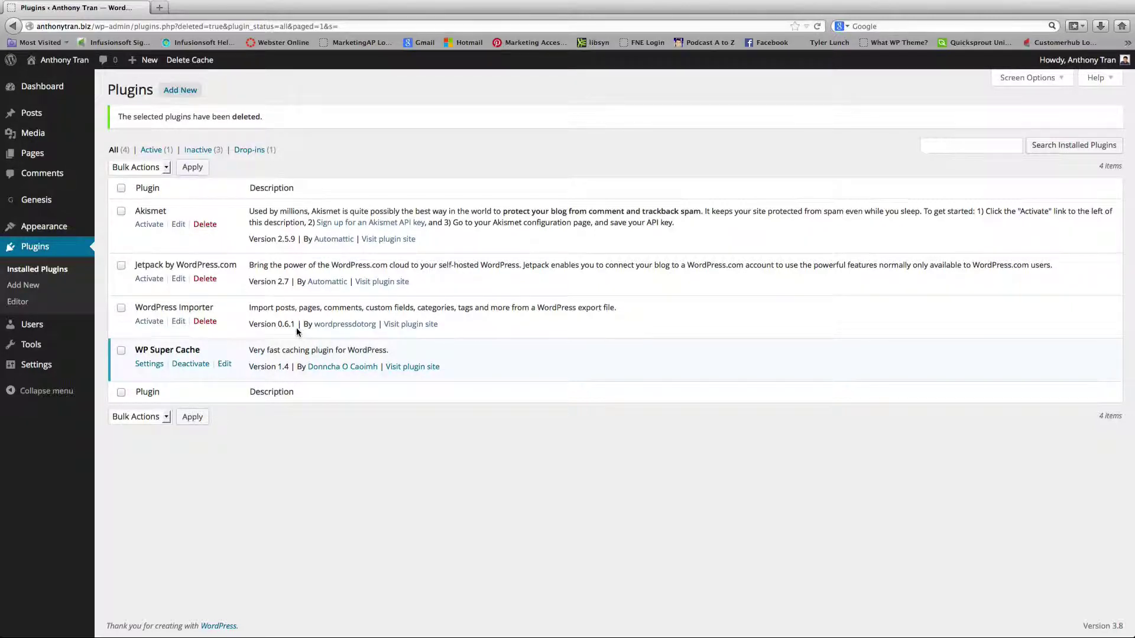
Step: Deactivate and delete the WP Super Cache plugin, and delete the Jetpack by WordPress.com plugin with its files and data
{"action": "left_click", "coordinate": [196, 364]}
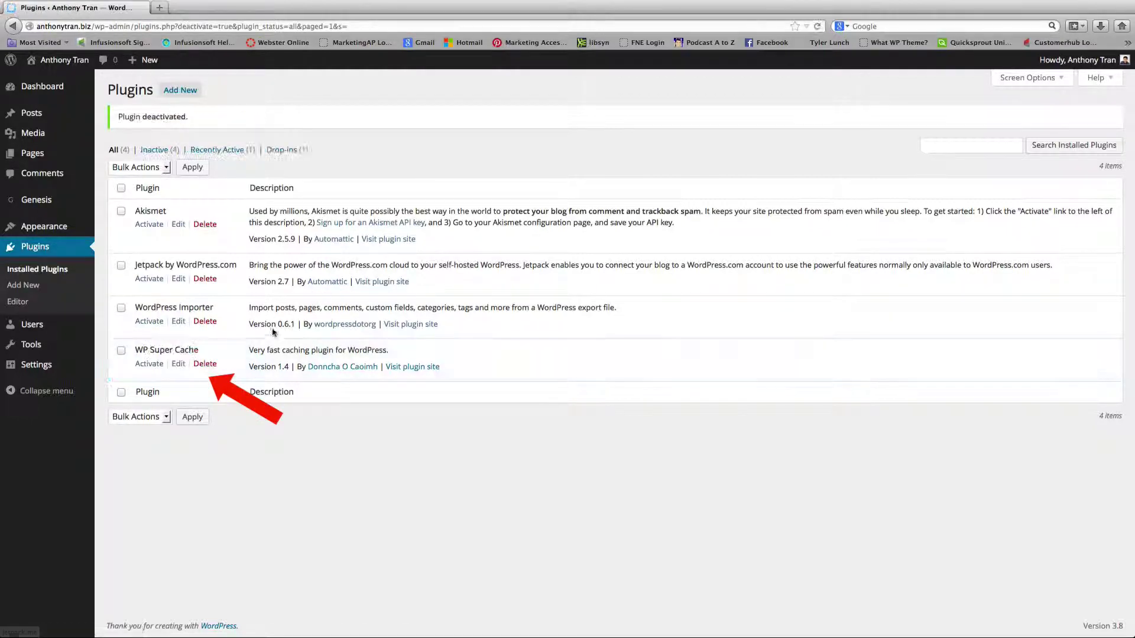
{"action": "left_click", "coordinate": [216, 364]}
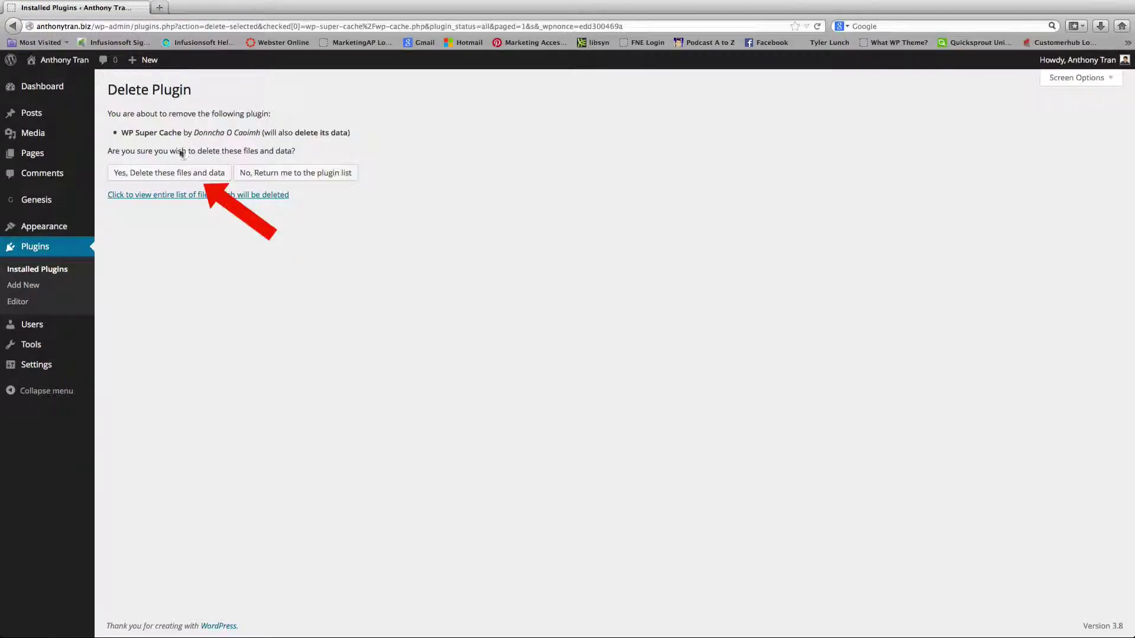
{"action": "left_click", "coordinate": [159, 175]}
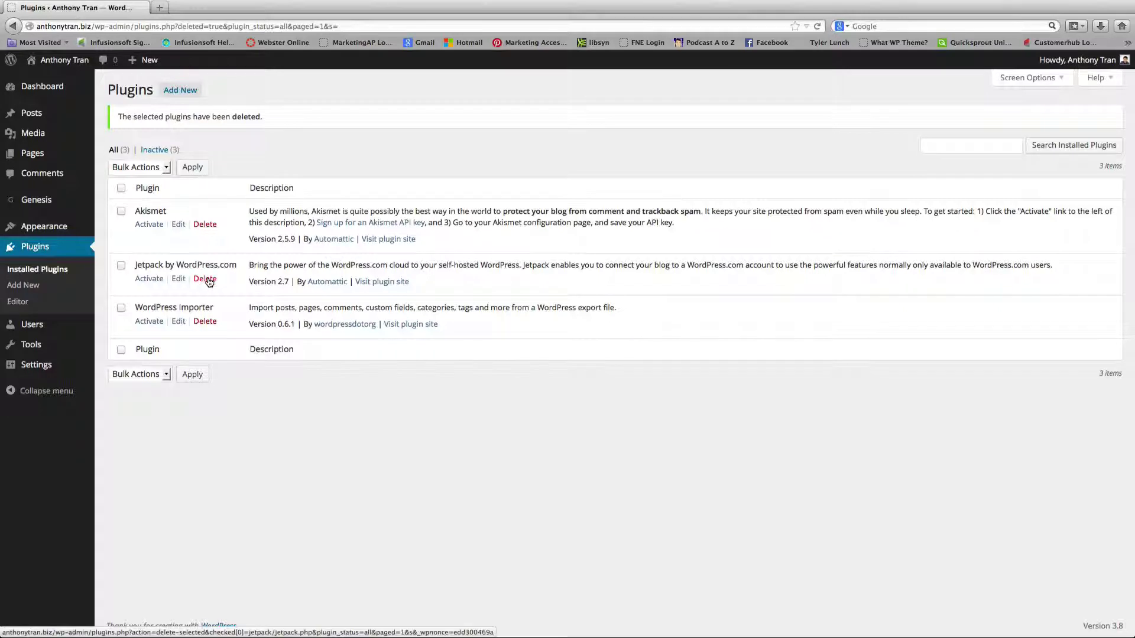
{"action": "left_click", "coordinate": [208, 280]}
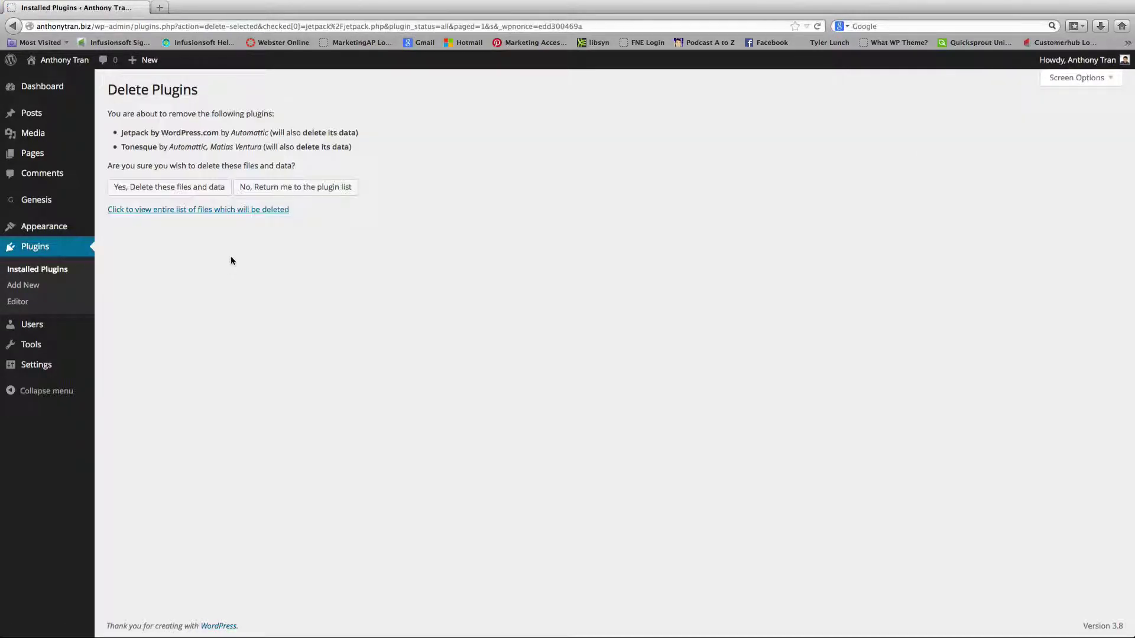
{"action": "left_click", "coordinate": [171, 188]}
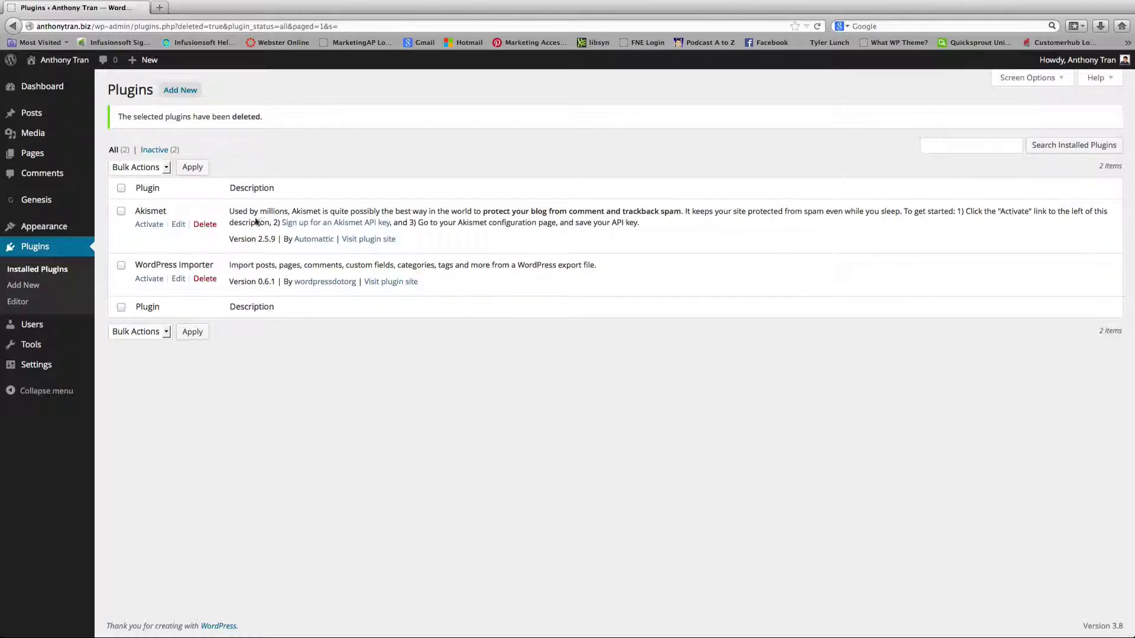
Step: Go to the page for installing new plugins and look through the Featured plugins
{"action": "left_click", "coordinate": [193, 98]}
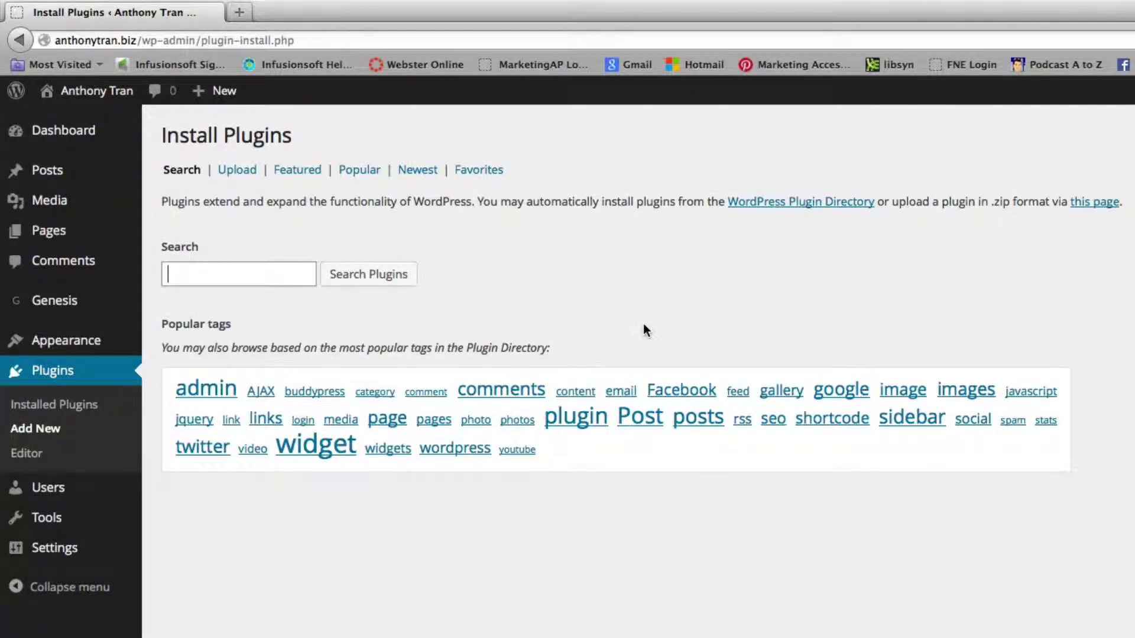
{"action": "left_click", "coordinate": [275, 281]}
{"action": "left_click", "coordinate": [563, 332]}
{"action": "left_click", "coordinate": [304, 178]}
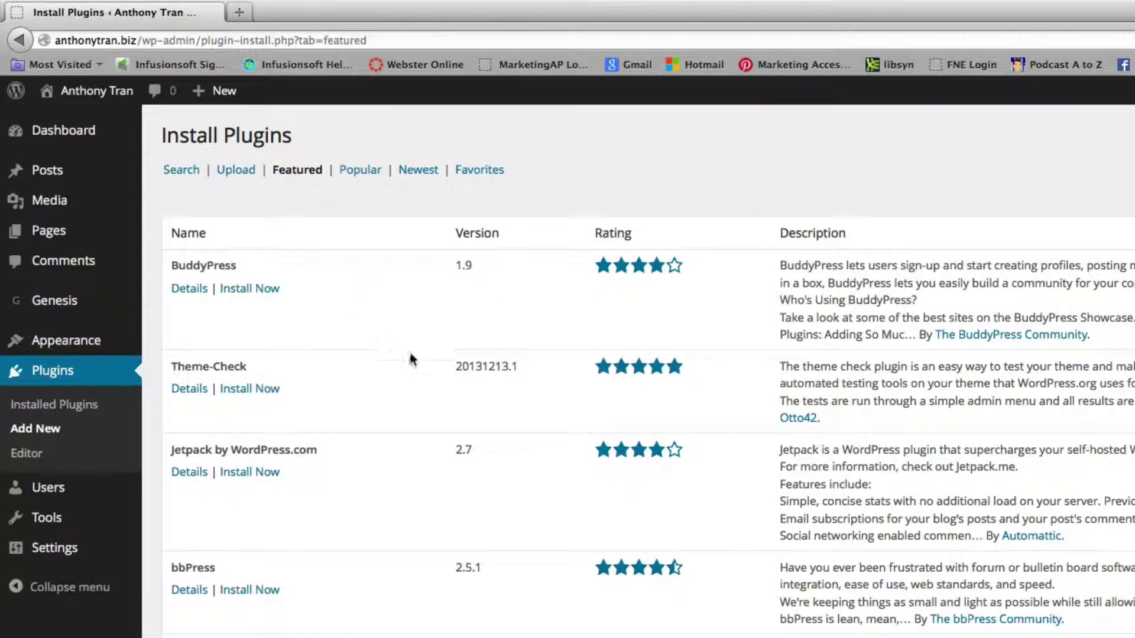
{"action": "scroll", "coordinate": [427, 365], "scroll_direction": "down", "scroll_amount": 4}
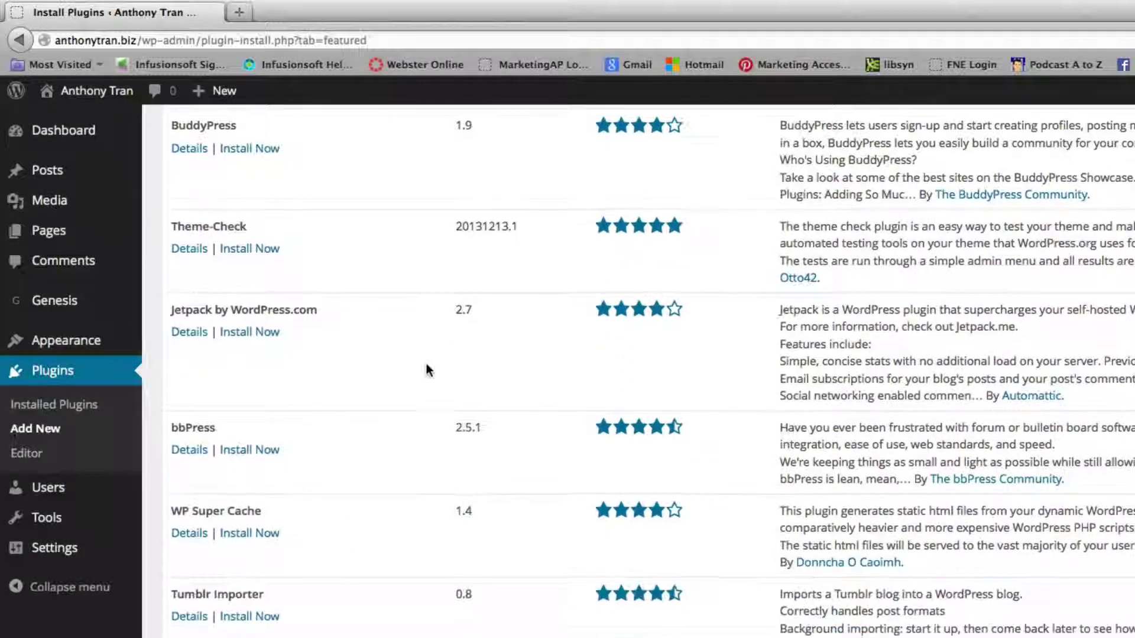
{"action": "scroll", "coordinate": [426, 368], "scroll_direction": "up", "scroll_amount": 4}
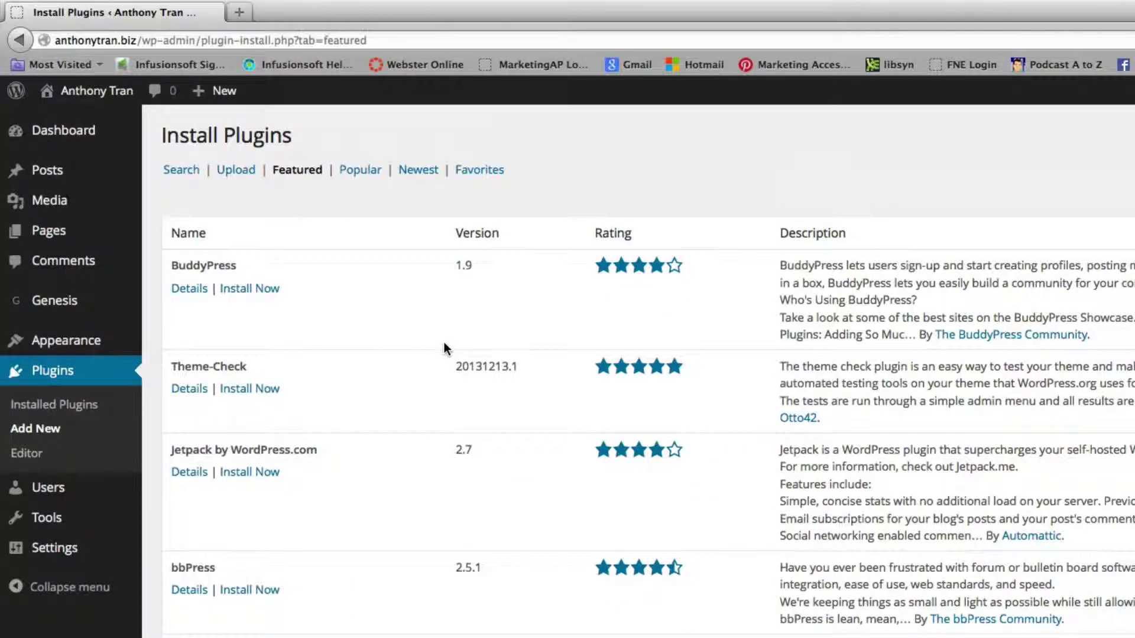
Step: Browse the Popular plugins, examining their names, versions and ratings
{"action": "left_click", "coordinate": [360, 170]}
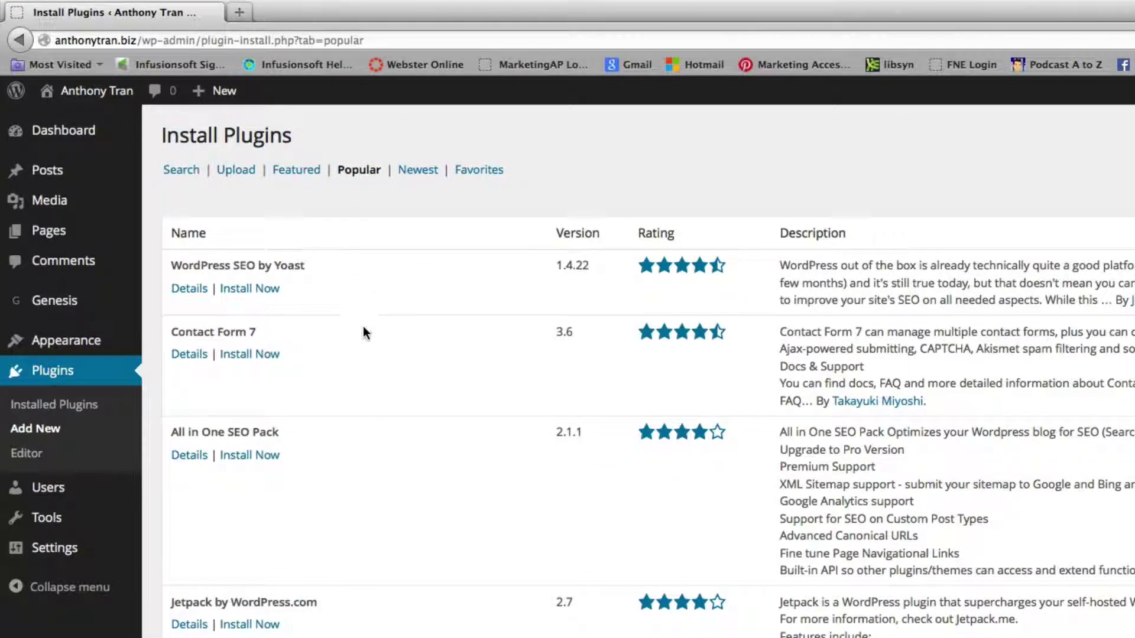
{"action": "scroll", "coordinate": [356, 343], "scroll_direction": "down", "scroll_amount": 3}
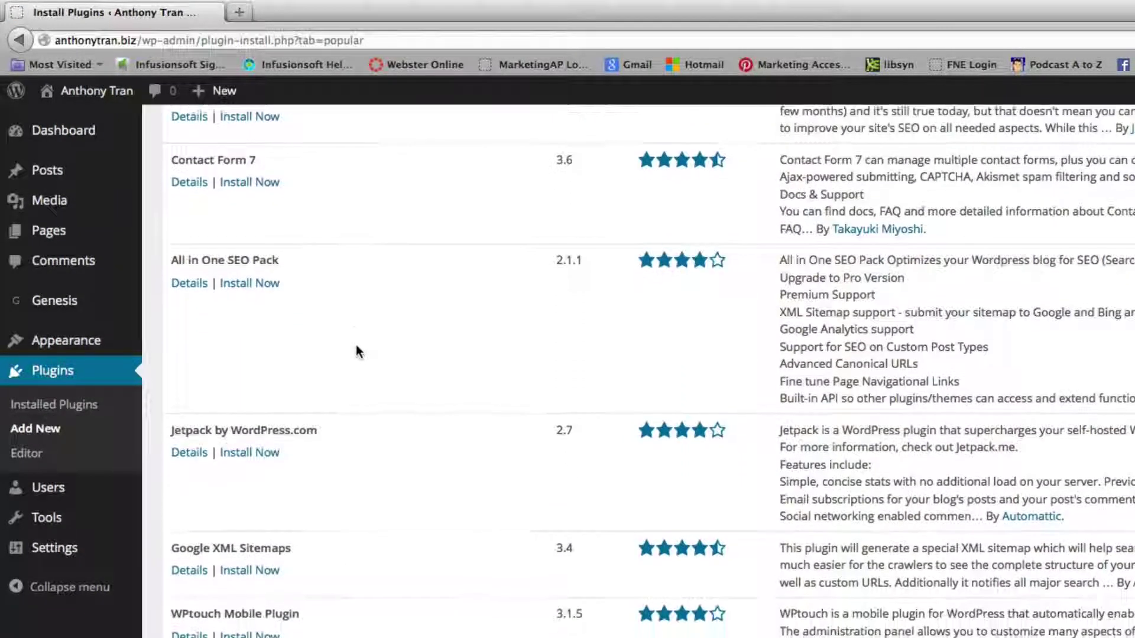
{"action": "scroll", "coordinate": [356, 348], "scroll_direction": "down", "scroll_amount": 3}
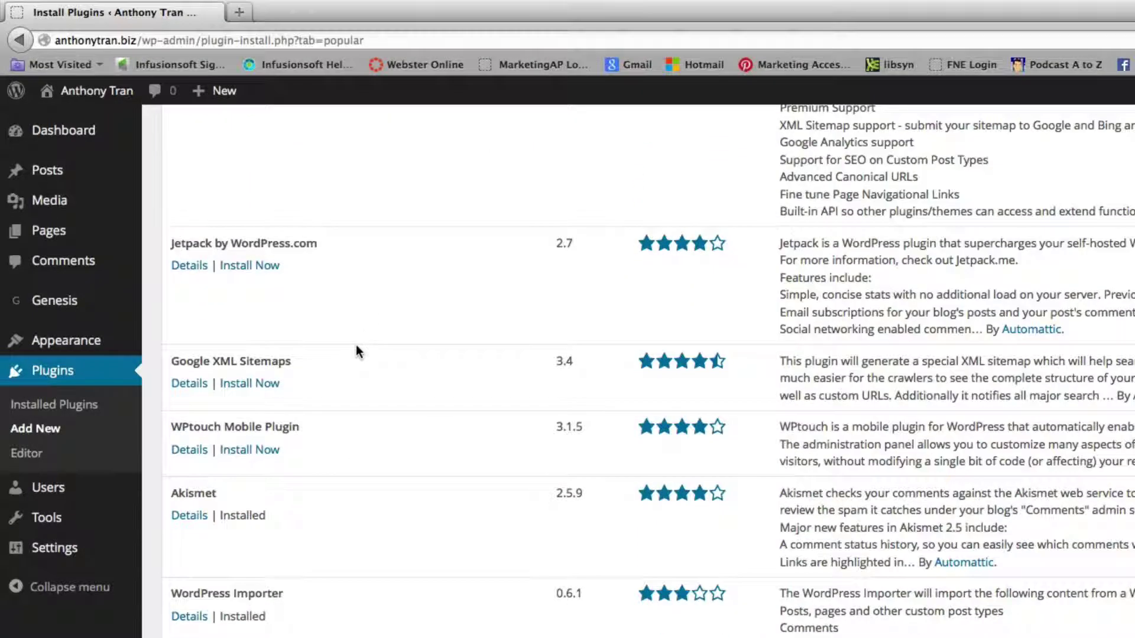
{"action": "scroll", "coordinate": [357, 347], "scroll_direction": "down", "scroll_amount": 5}
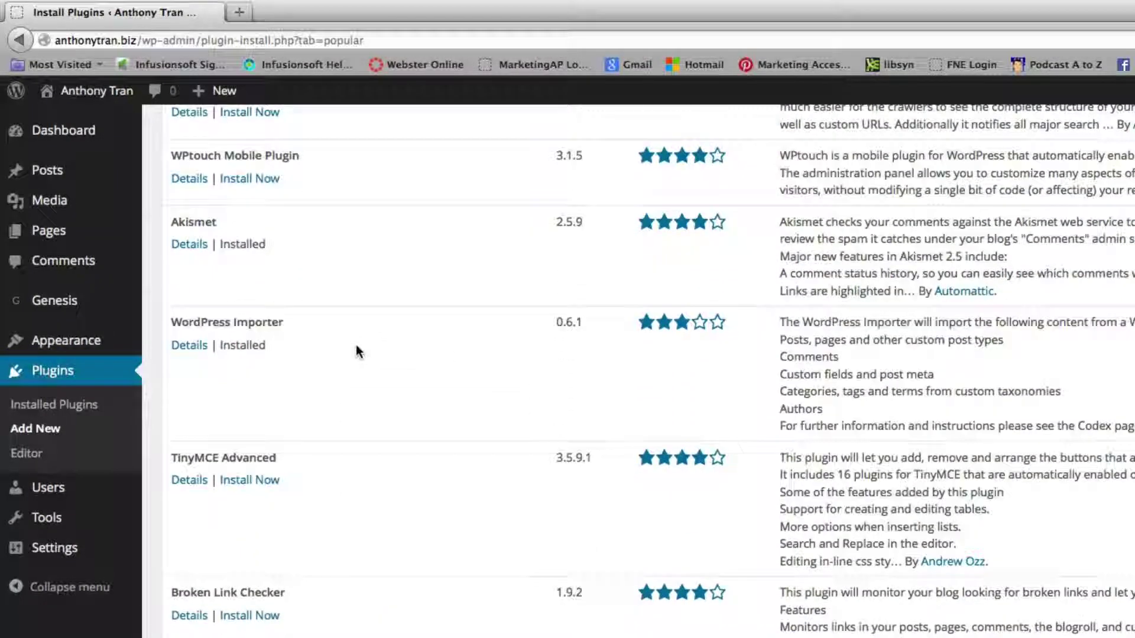
{"action": "scroll", "coordinate": [357, 348], "scroll_direction": "down", "scroll_amount": 3}
{"action": "scroll", "coordinate": [357, 352], "scroll_direction": "down", "scroll_amount": 1}
{"action": "scroll", "coordinate": [356, 352], "scroll_direction": "down", "scroll_amount": 3}
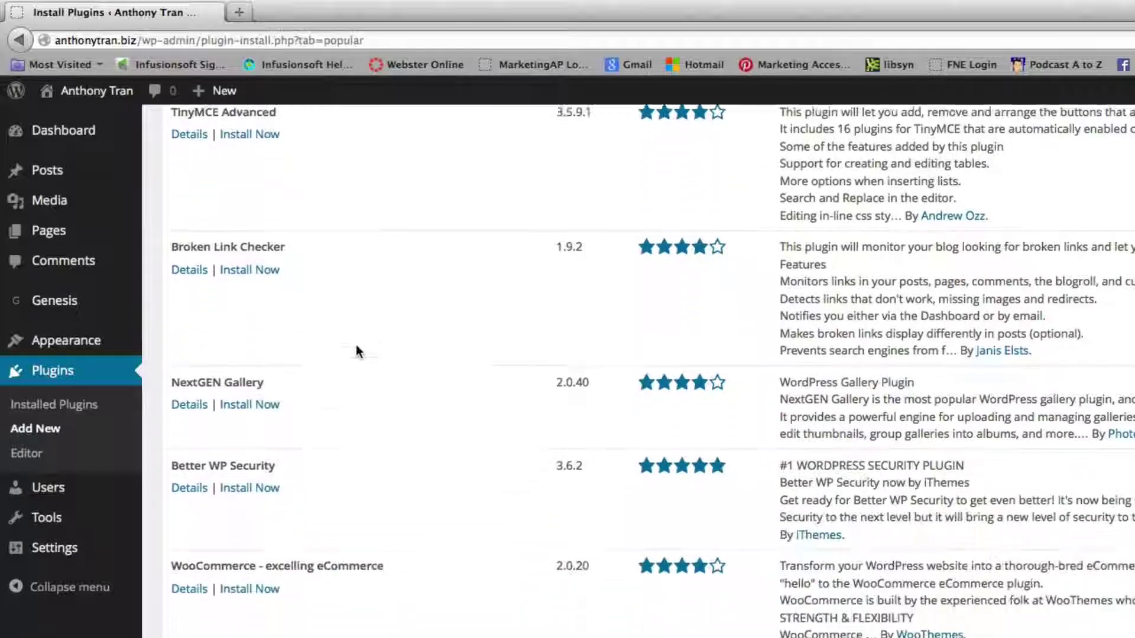
{"action": "scroll", "coordinate": [357, 352], "scroll_direction": "down", "scroll_amount": 5}
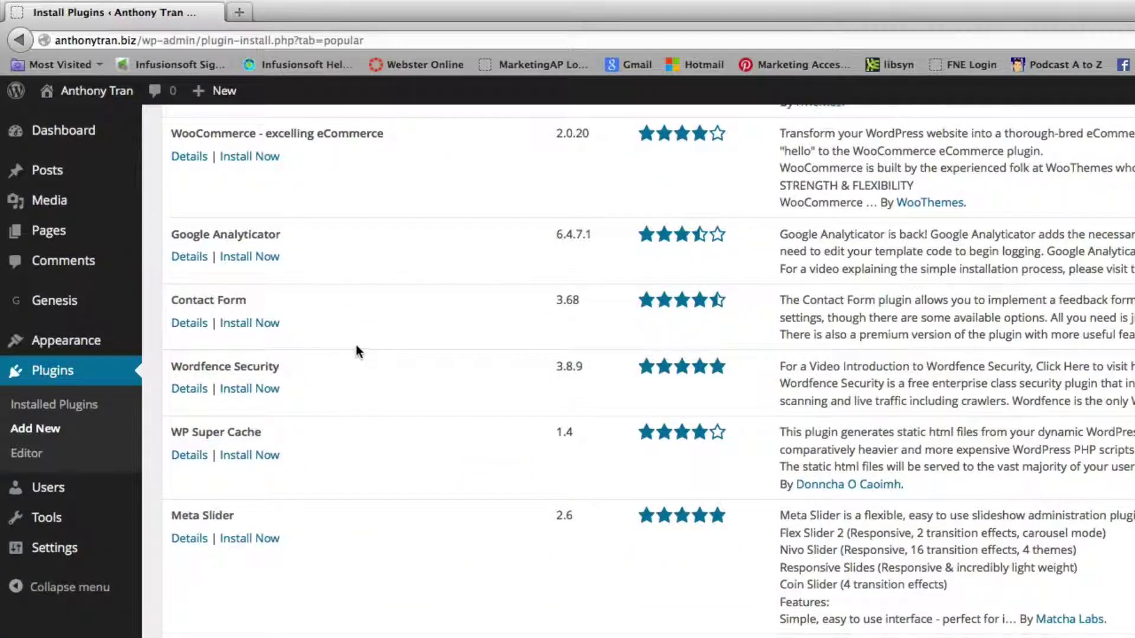
{"action": "scroll", "coordinate": [356, 352], "scroll_direction": "up", "scroll_amount": 15}
{"action": "scroll", "coordinate": [356, 351], "scroll_direction": "up", "scroll_amount": 2}
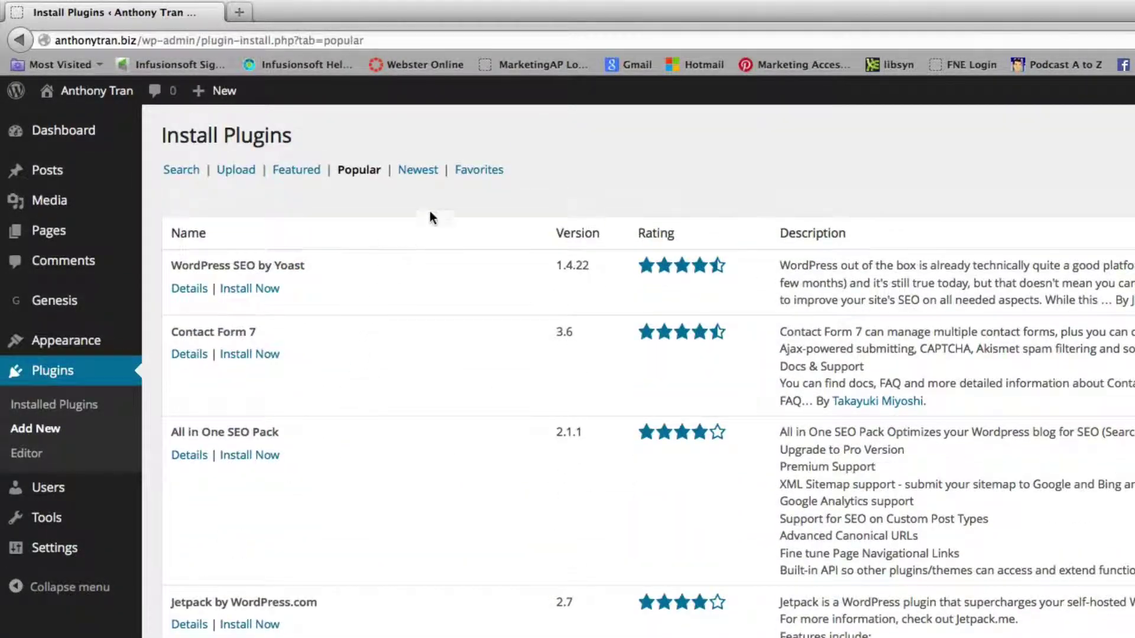
Step: Look through the Newest plugins, and view the Favorites page for plugins marked on WordPress.org
{"action": "left_click", "coordinate": [426, 177]}
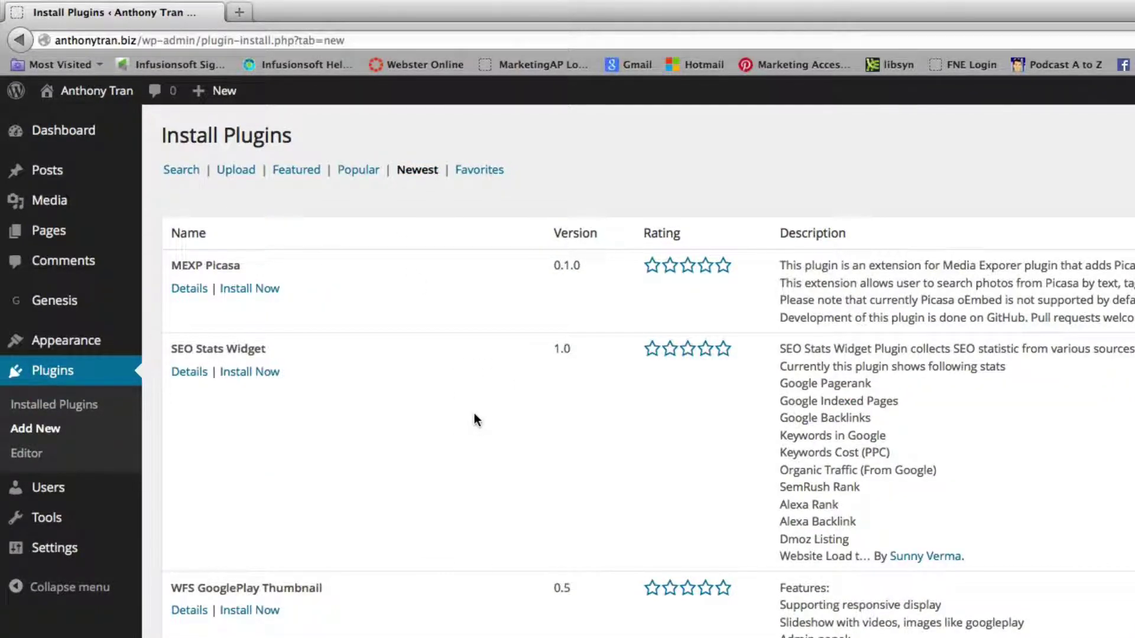
{"action": "scroll", "coordinate": [482, 416], "scroll_direction": "down", "scroll_amount": 5}
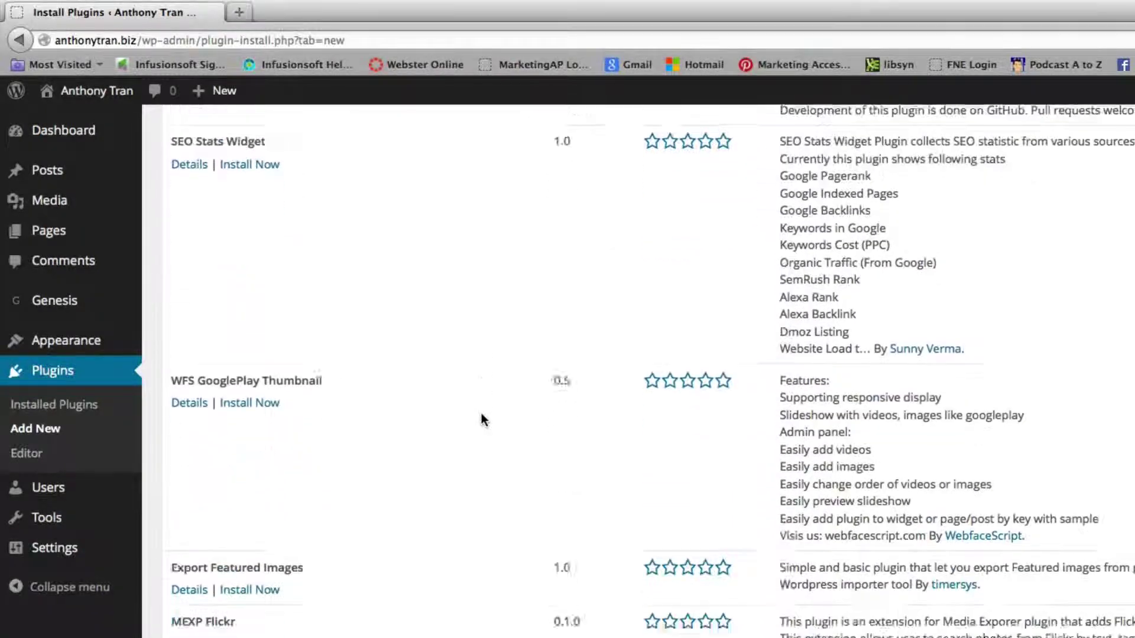
{"action": "scroll", "coordinate": [481, 415], "scroll_direction": "up", "scroll_amount": 5}
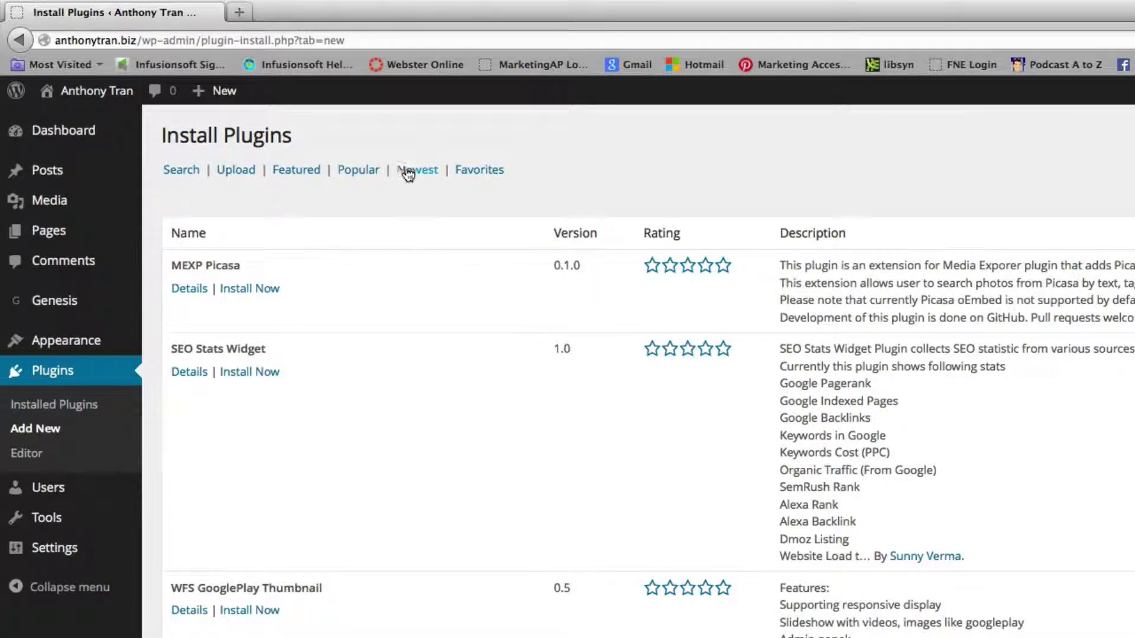
{"action": "left_click", "coordinate": [490, 175]}
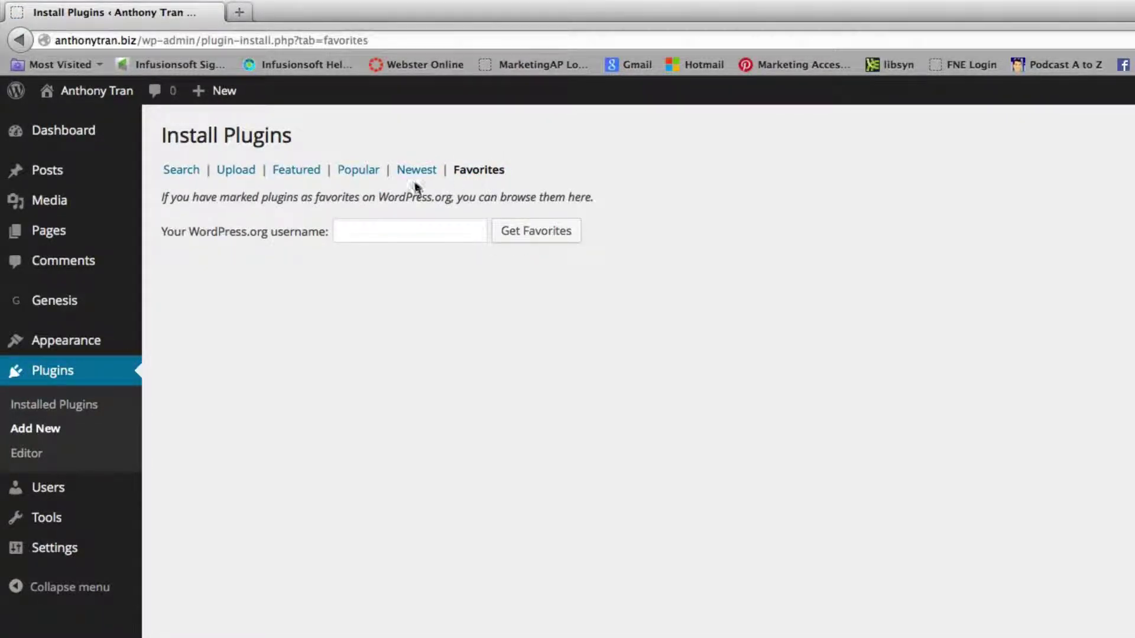
Step: Search the plugin directory for "contact form 7"
{"action": "left_click", "coordinate": [188, 171]}
{"action": "left_click", "coordinate": [278, 265]}
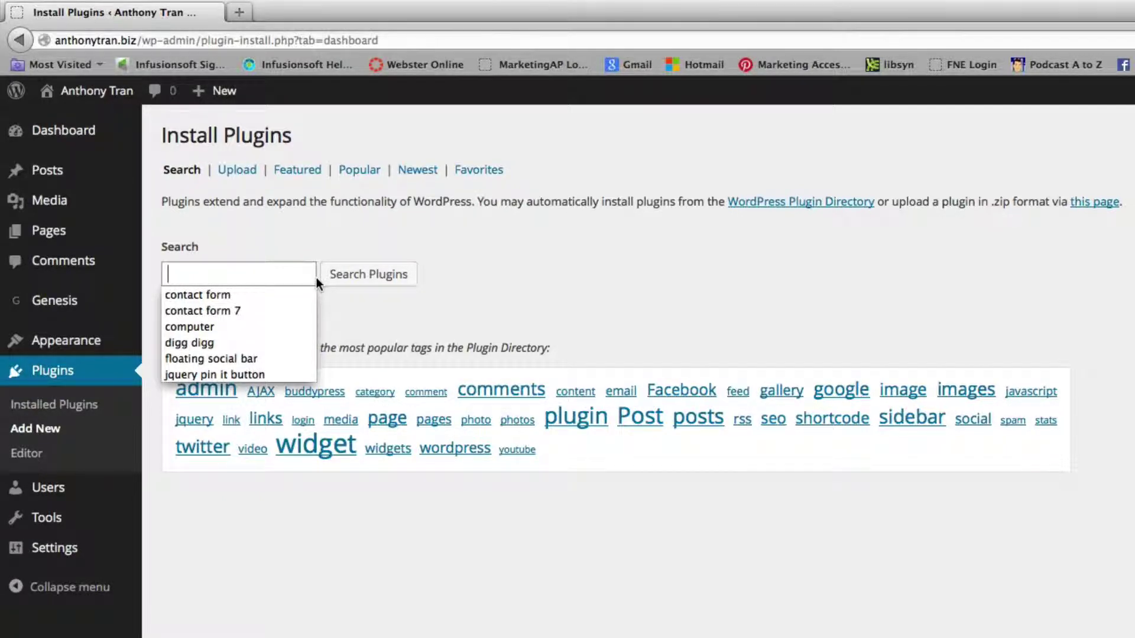
{"action": "type", "text": "c"}
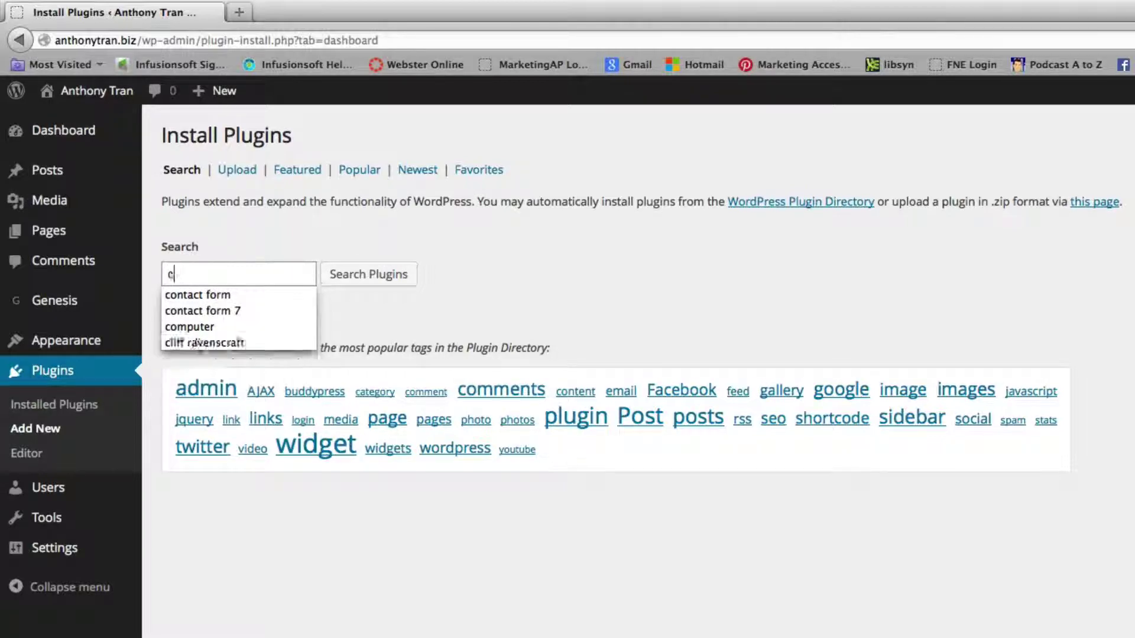
{"action": "type", "text": "ontact form"}
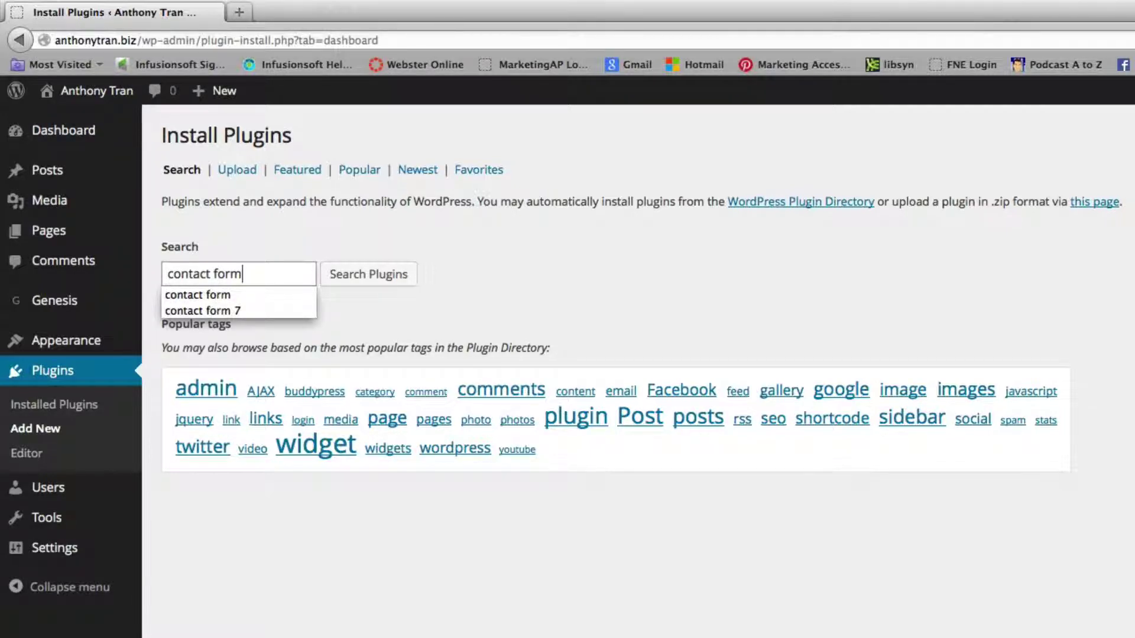
{"action": "type", "text": "7"}
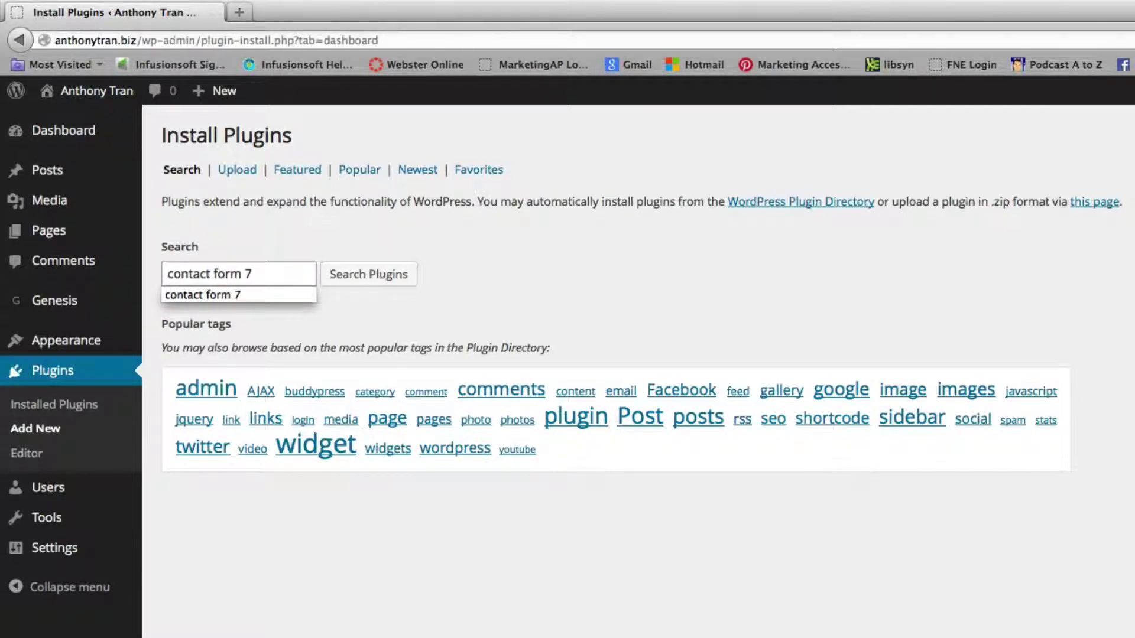
{"action": "key", "text": "Return"}
{"action": "left_click", "coordinate": [355, 279]}
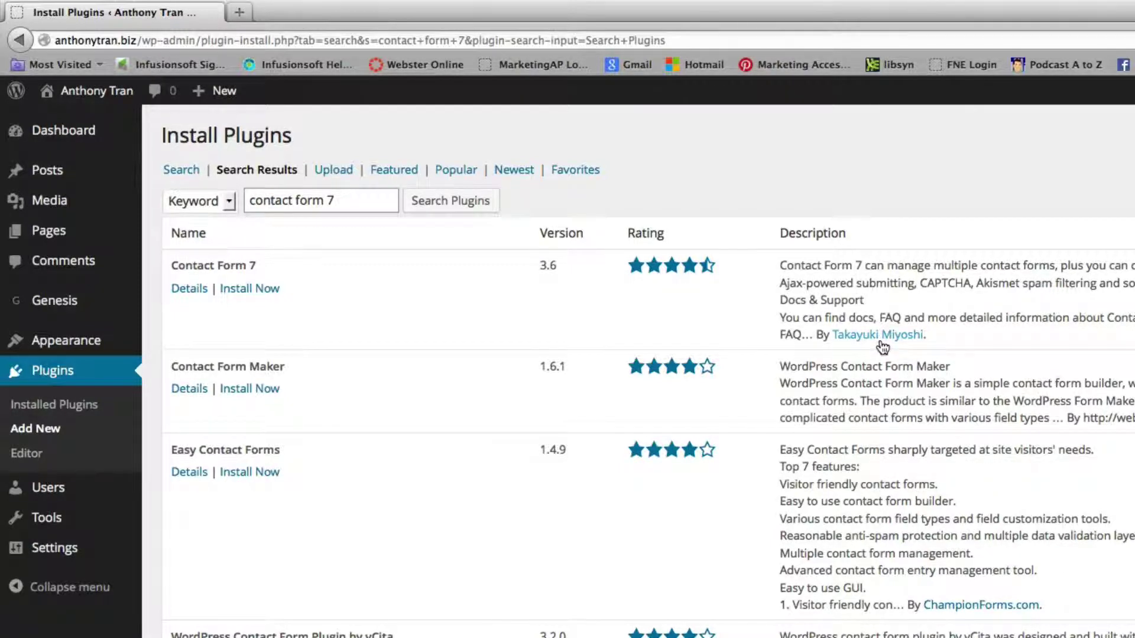
Step: Examine the alternative contact form plugins in the search results, comparing their ratings and descriptions
{"action": "scroll", "coordinate": [723, 520], "scroll_direction": "down", "scroll_amount": 5}
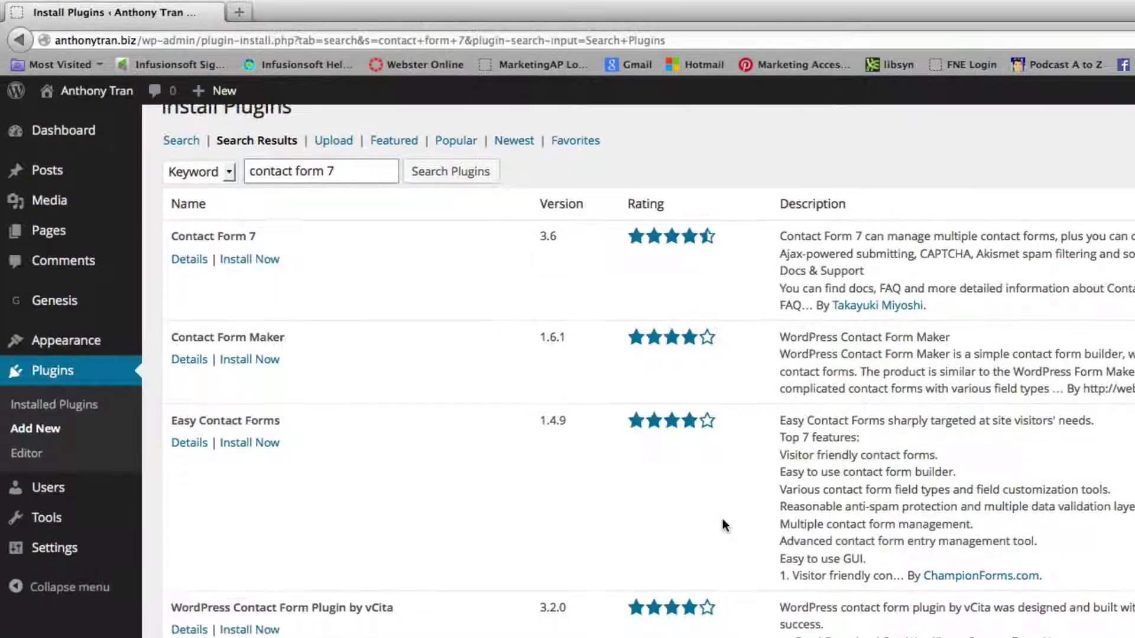
{"action": "scroll", "coordinate": [722, 525], "scroll_direction": "down", "scroll_amount": 6}
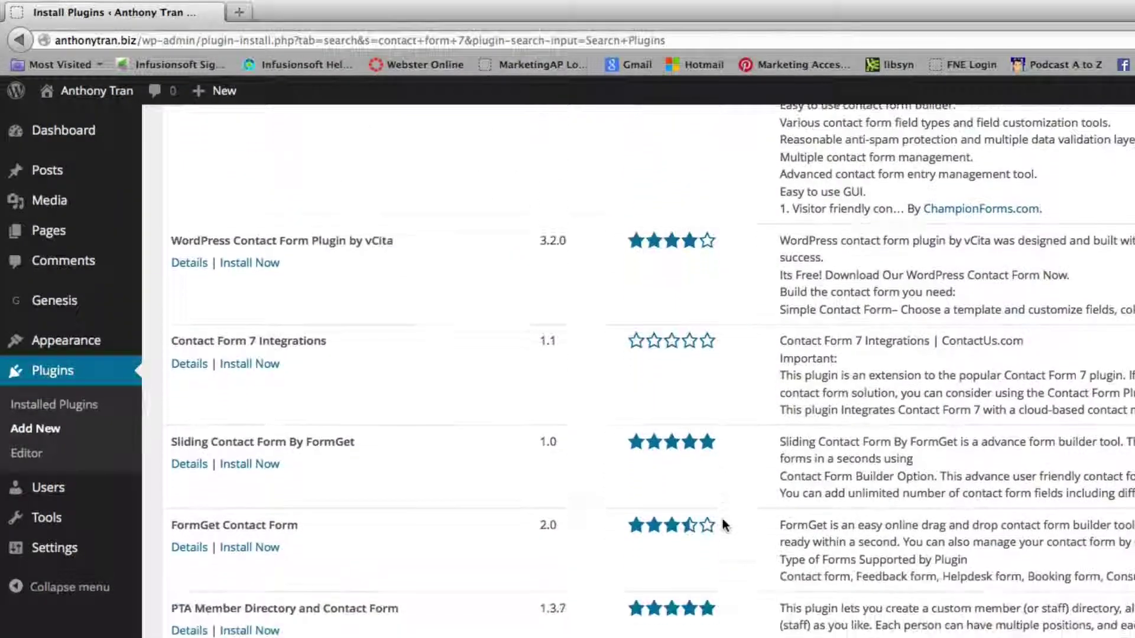
{"action": "scroll", "coordinate": [723, 525], "scroll_direction": "down", "scroll_amount": 3}
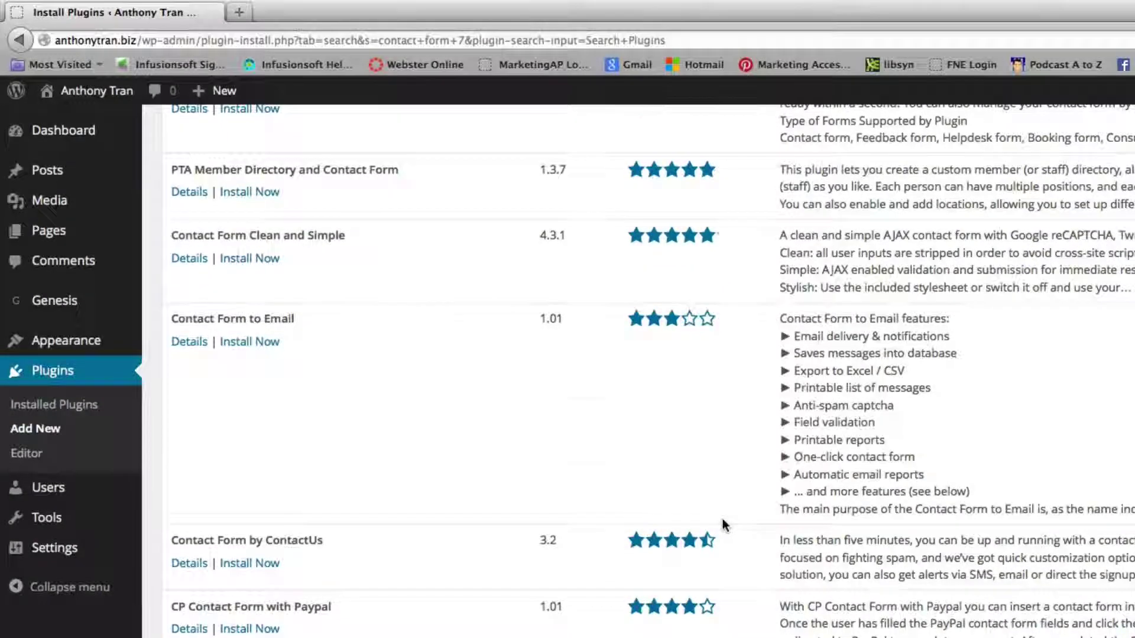
{"action": "scroll", "coordinate": [723, 525], "scroll_direction": "down", "scroll_amount": 6}
{"action": "scroll", "coordinate": [725, 525], "scroll_direction": "down", "scroll_amount": 6}
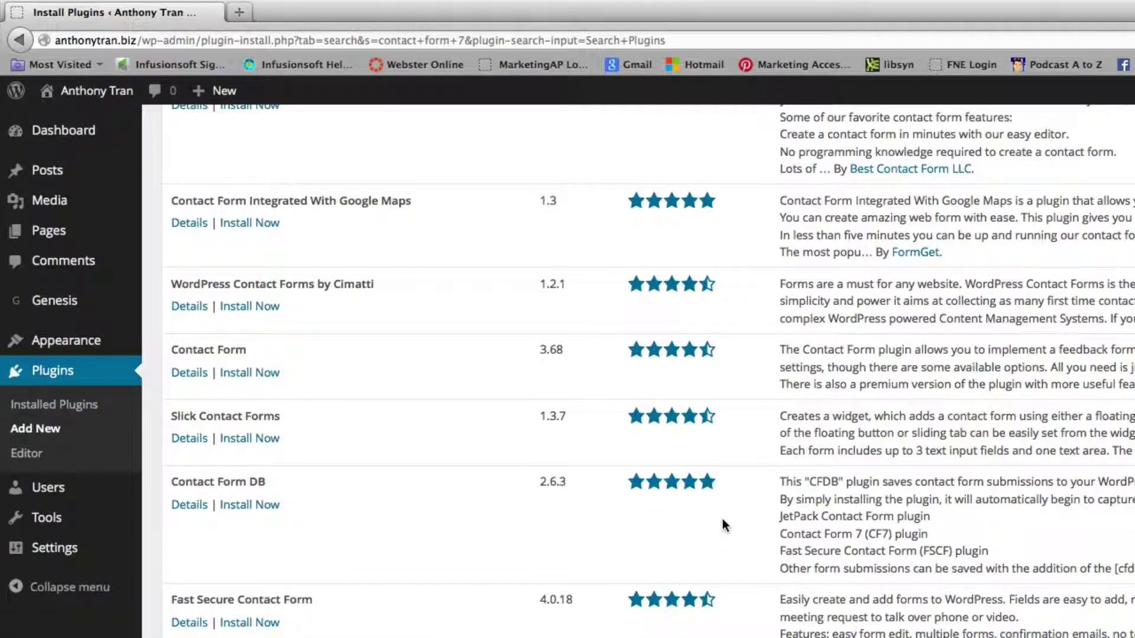
{"action": "scroll", "coordinate": [722, 525], "scroll_direction": "down", "scroll_amount": 5}
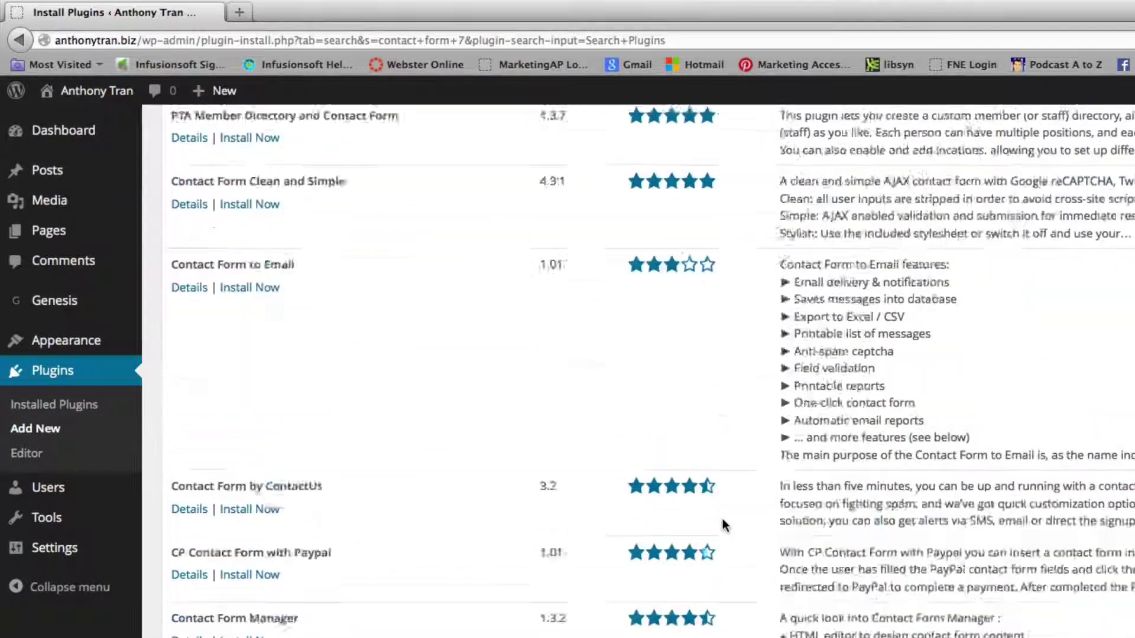
{"action": "scroll", "coordinate": [722, 525], "scroll_direction": "up", "scroll_amount": 15}
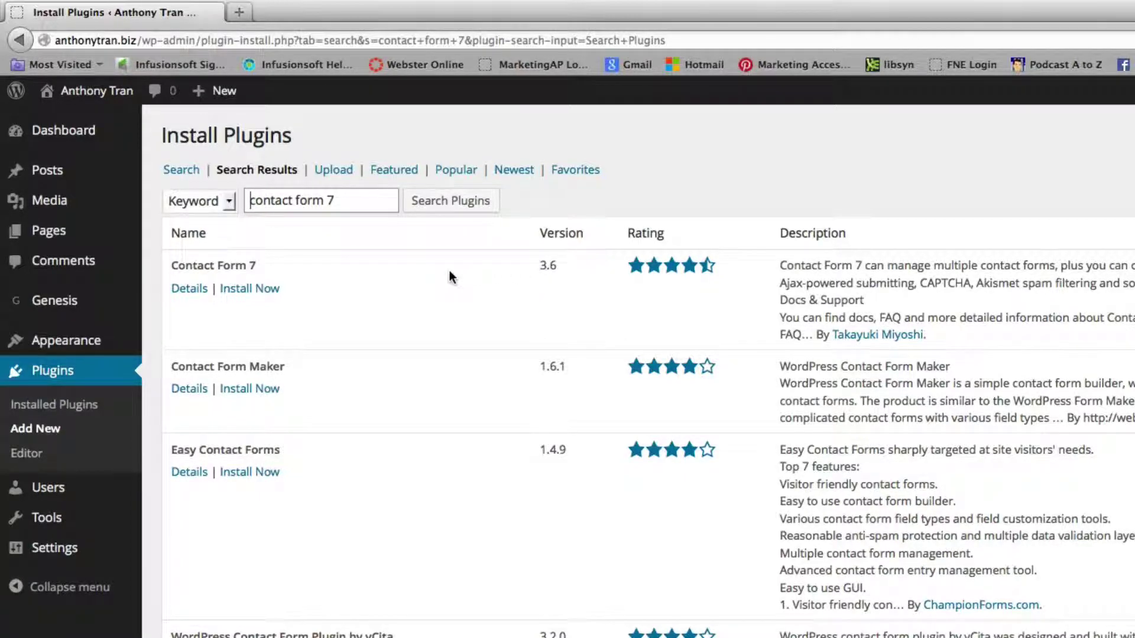
Step: Install the Contact Form 7 plugin, version 3.6, and activate it on the site
{"action": "left_click", "coordinate": [253, 290]}
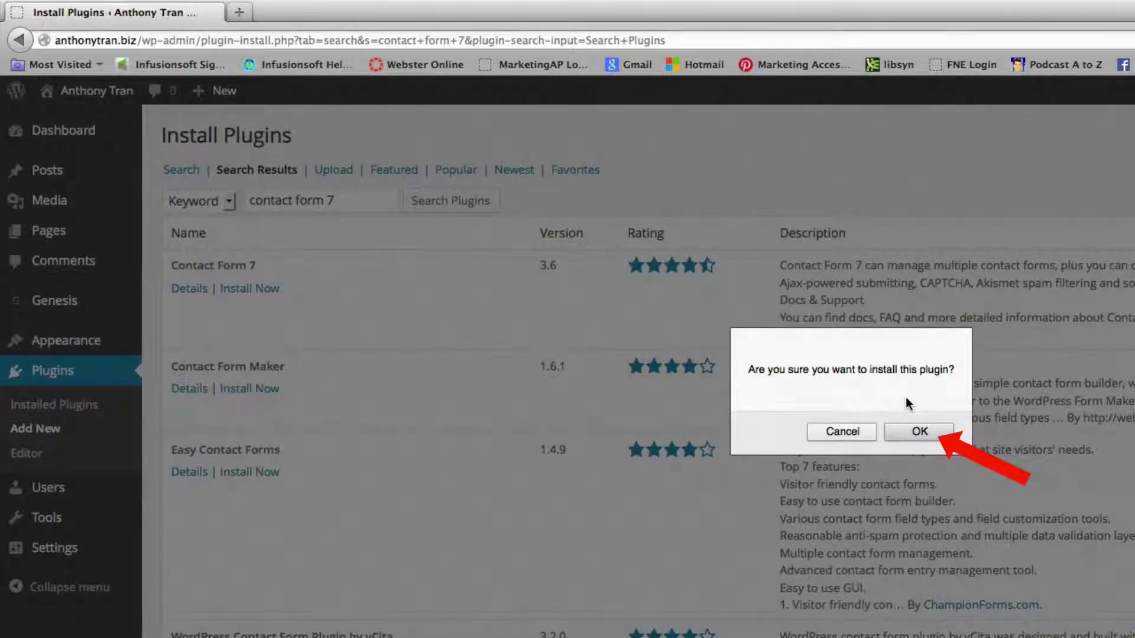
{"action": "left_click", "coordinate": [918, 434]}
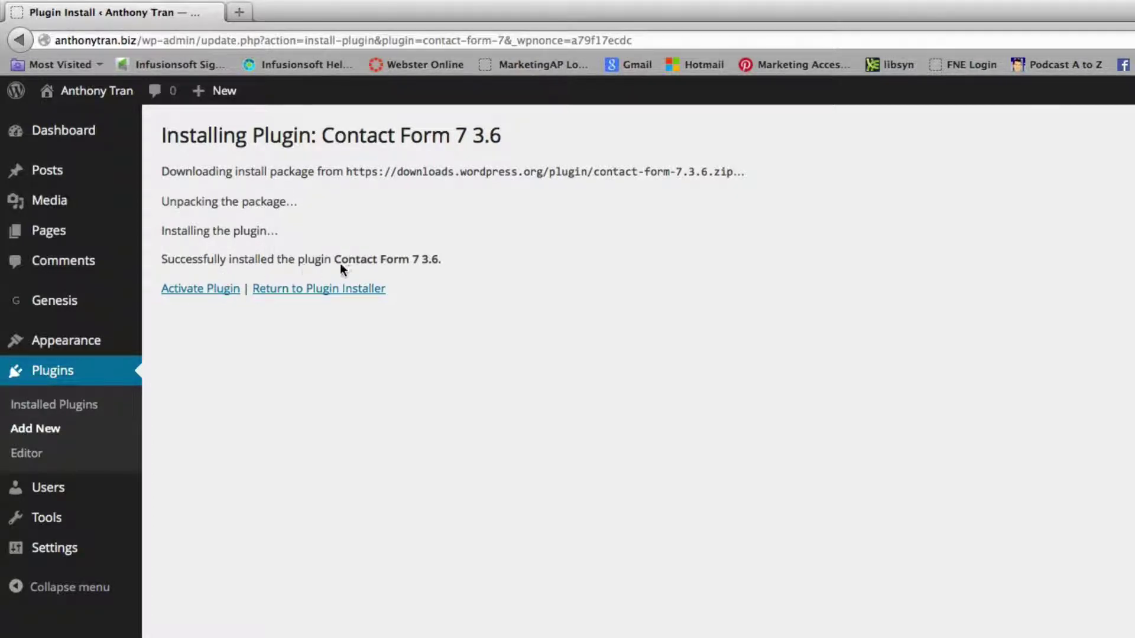
{"action": "left_click", "coordinate": [220, 297]}
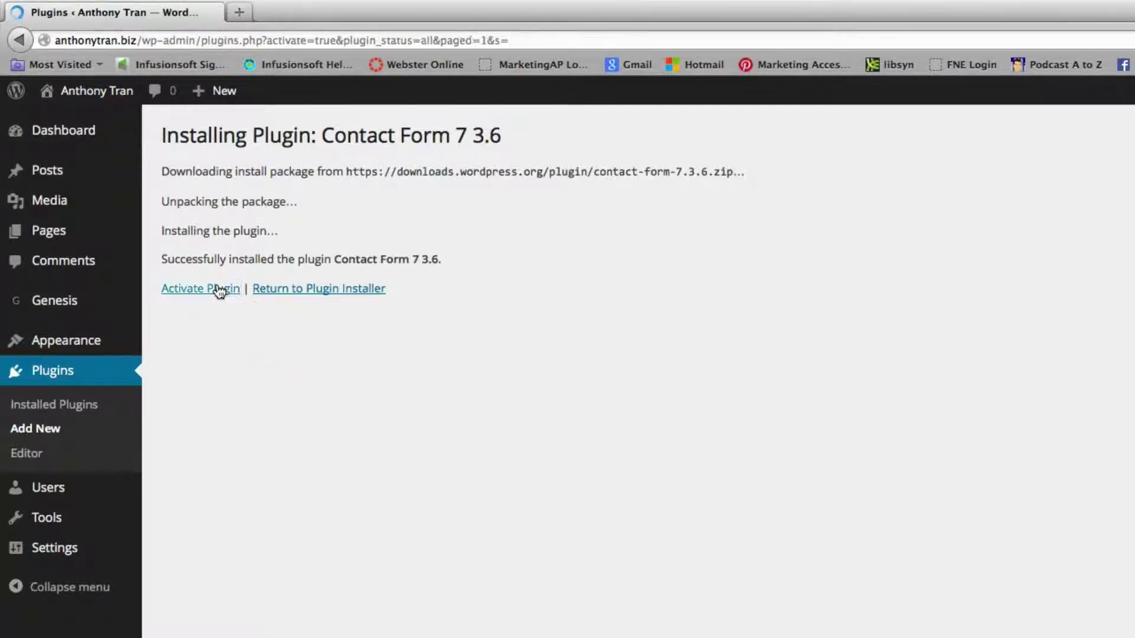